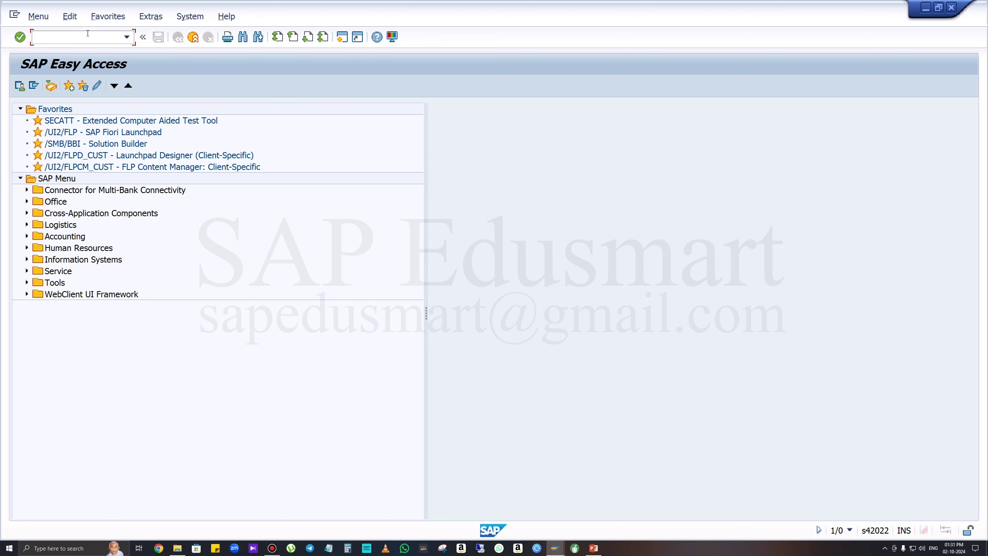
# - Open the SAP Reference IMG through transaction SPRO
pyautogui.write('spro')
pyautogui.press('Return')
pyautogui.click(85, 90)
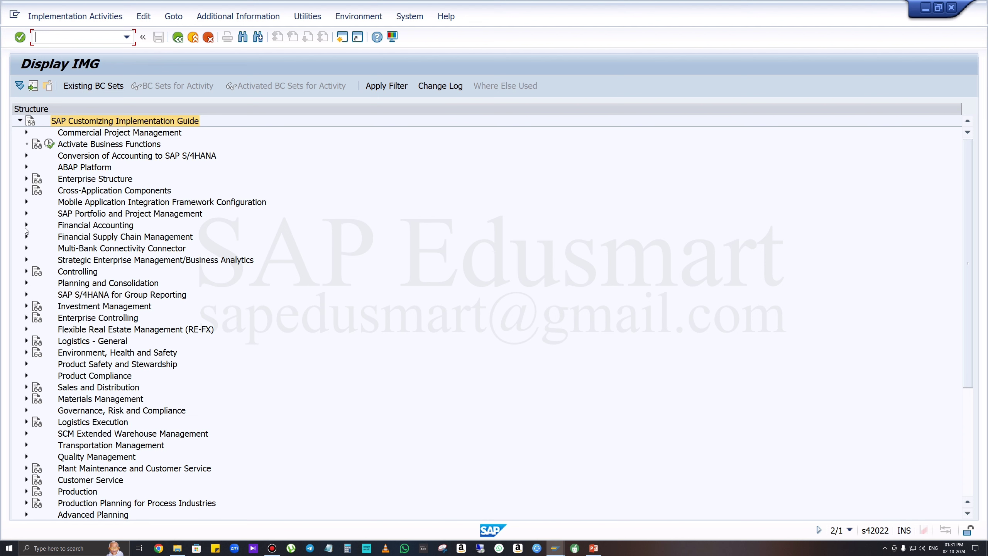
# - Open Edit Chart of Accounts List from the G/L account master data preparations under Financial Accounting, General Ledger Accounting
pyautogui.click(27, 226)
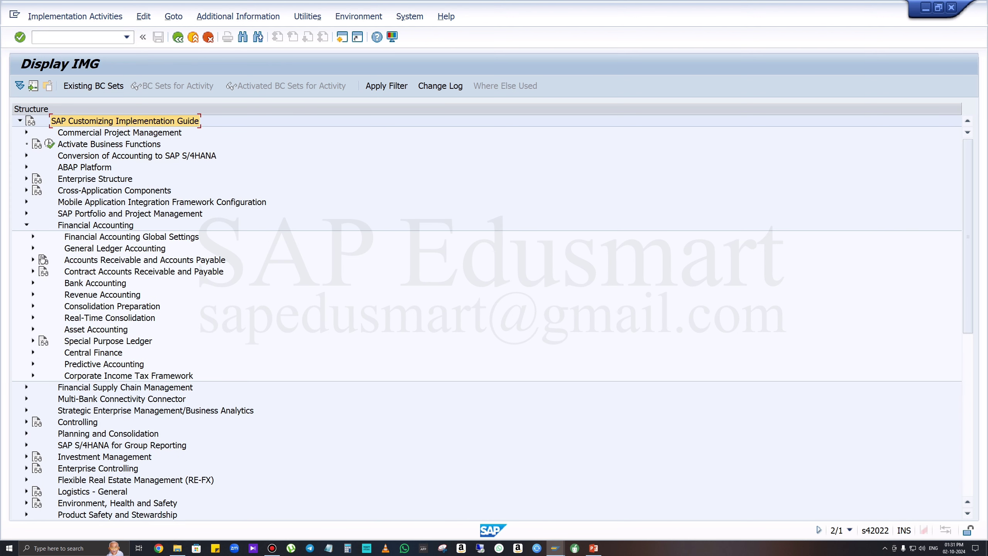
pyautogui.click(32, 248)
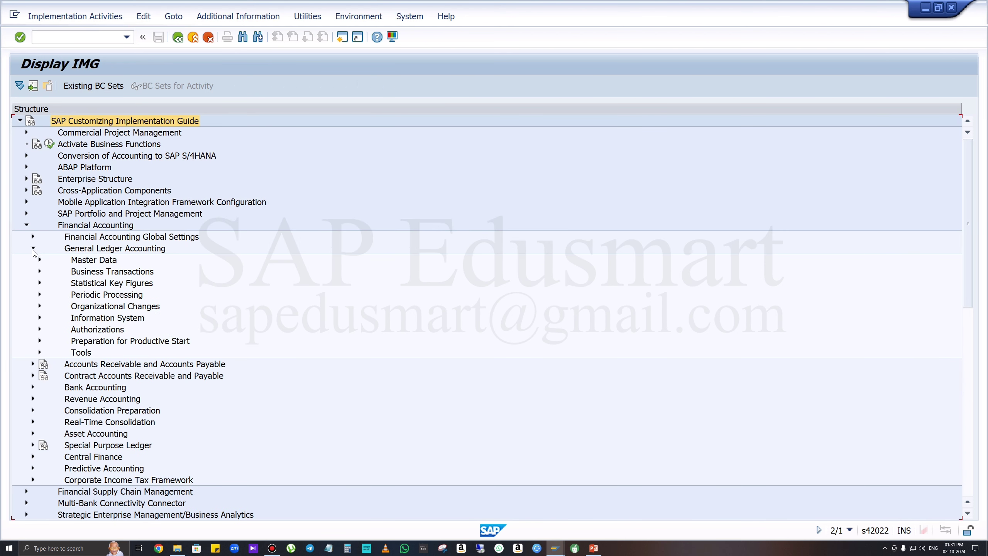
pyautogui.click(39, 260)
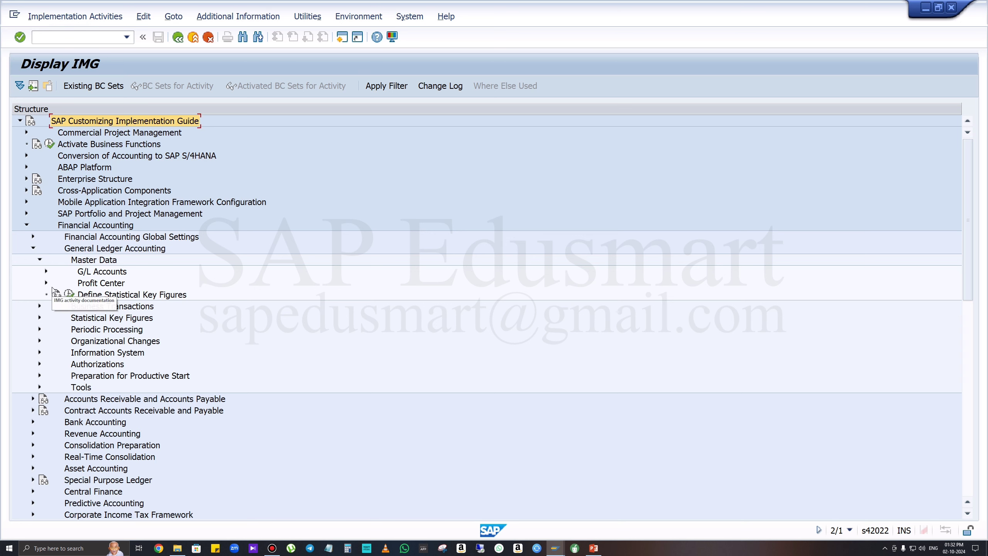
pyautogui.click(46, 272)
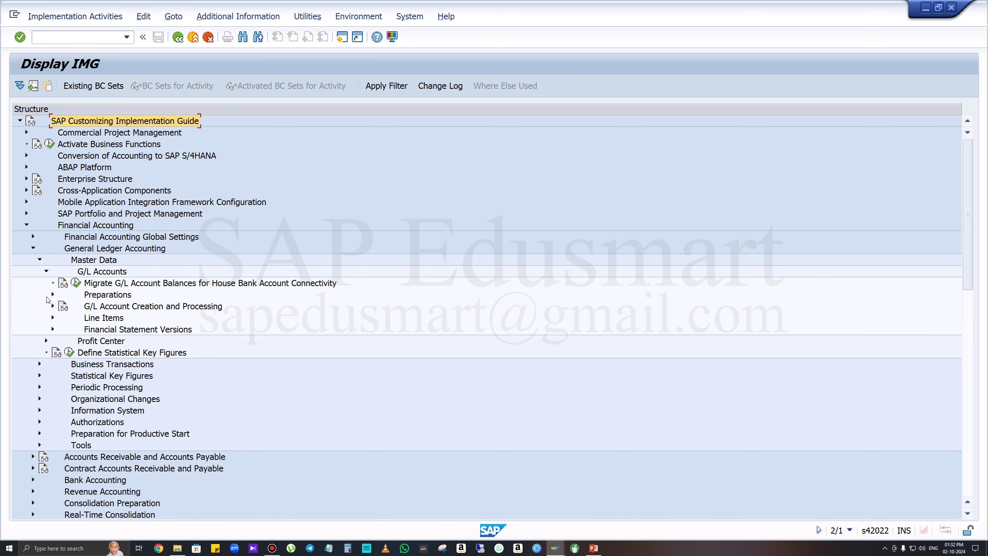
pyautogui.click(53, 294)
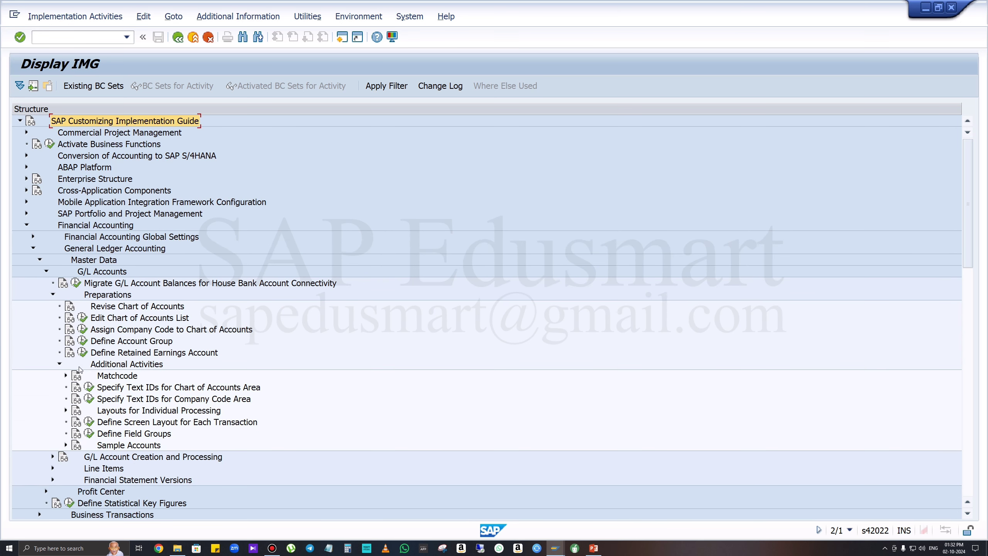
pyautogui.click(103, 318)
pyautogui.click(82, 318)
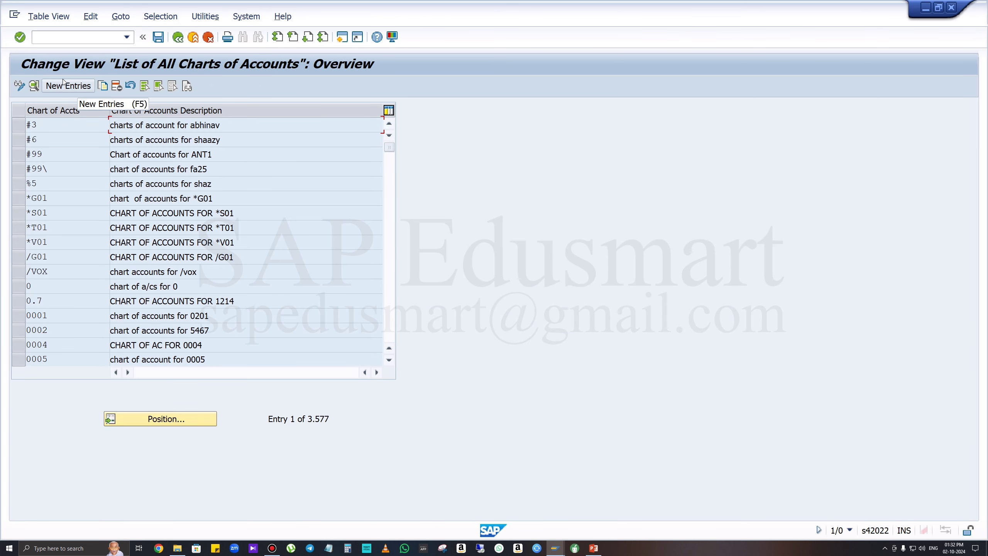
# - Create a new chart of accounts entry tm77 with the description "chart of A/c For TM77"
pyautogui.click(68, 86)
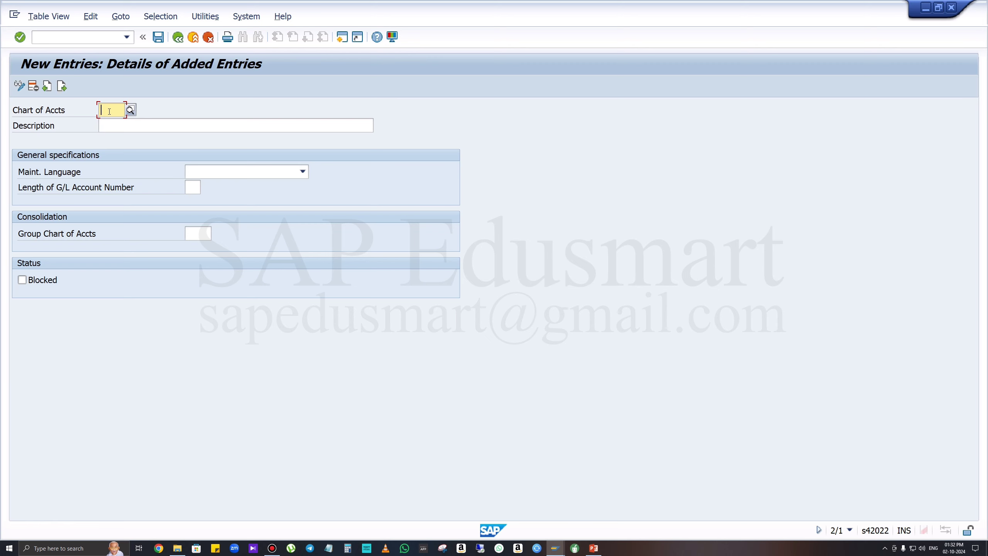
pyautogui.write('tm77')
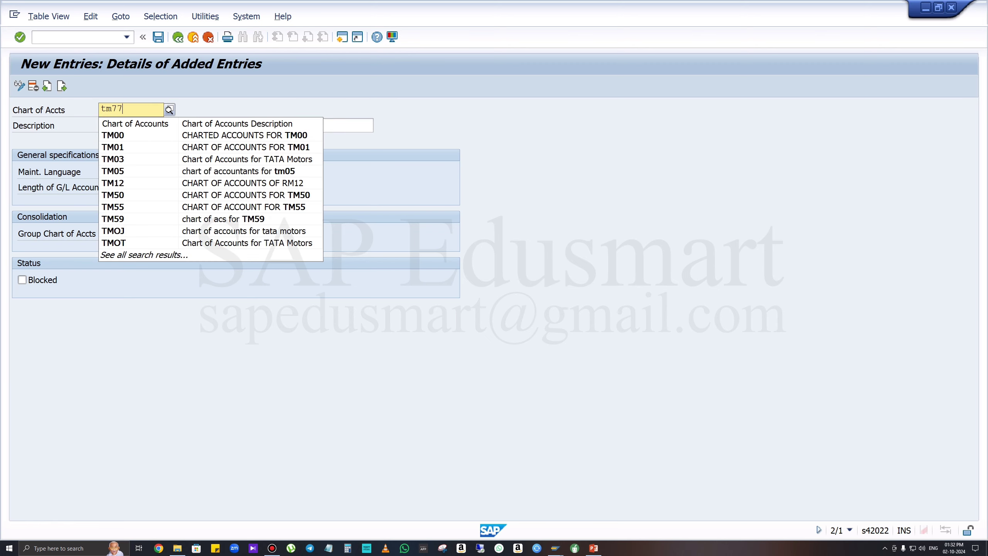
pyautogui.press('Escape')
pyautogui.press('Tab')
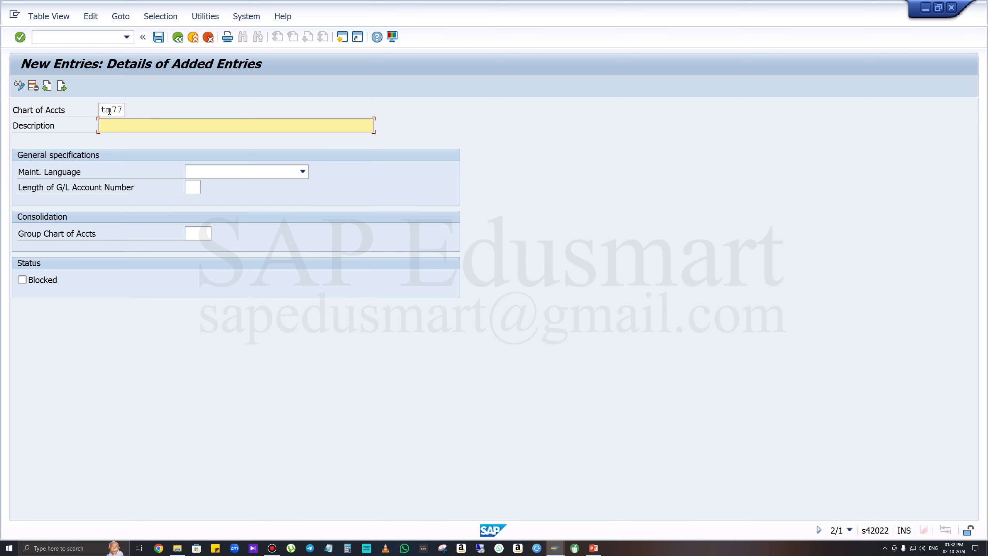
pyautogui.write('Ch')
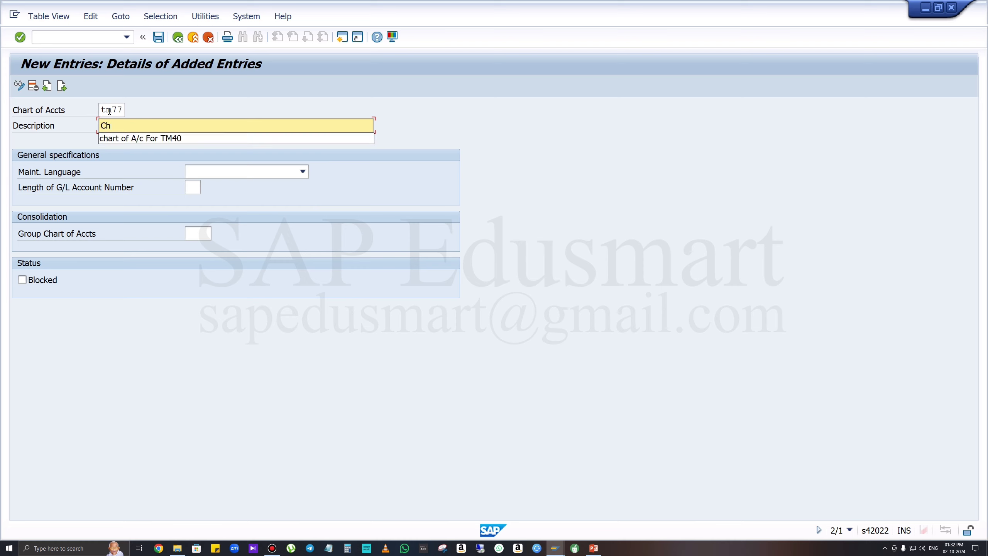
pyautogui.press('Down')
pyautogui.press('BackSpace')
pyautogui.press('BackSpace')
pyautogui.press('BackSpace')
pyautogui.write('M77')
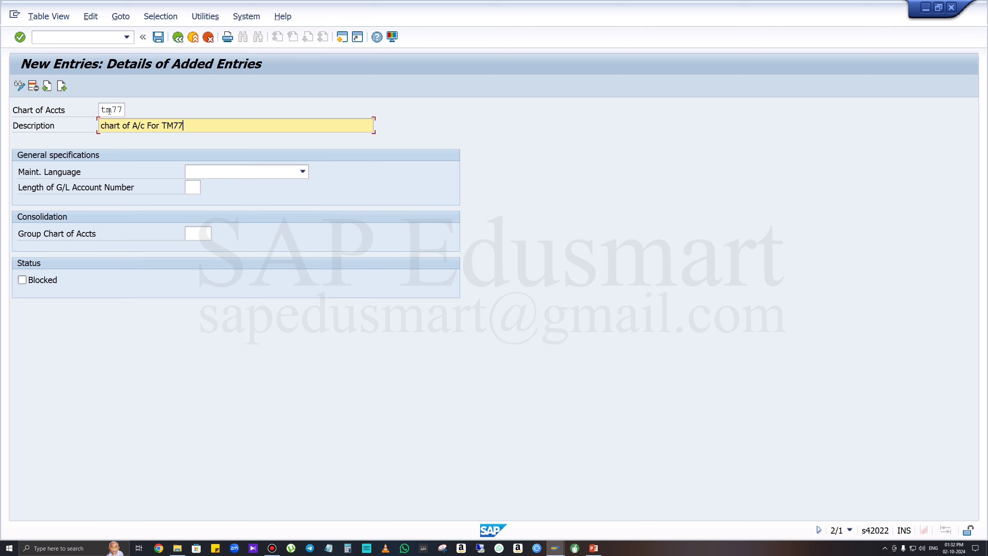
# - Set the maintenance language of the new chart of accounts to EN English
pyautogui.click(289, 171)
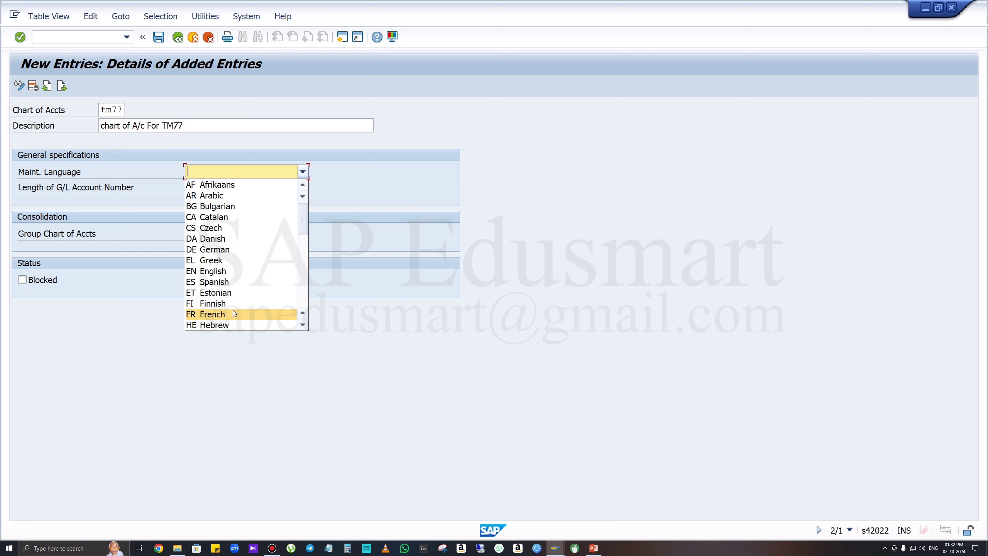
pyautogui.click(226, 271)
pyautogui.click(194, 186)
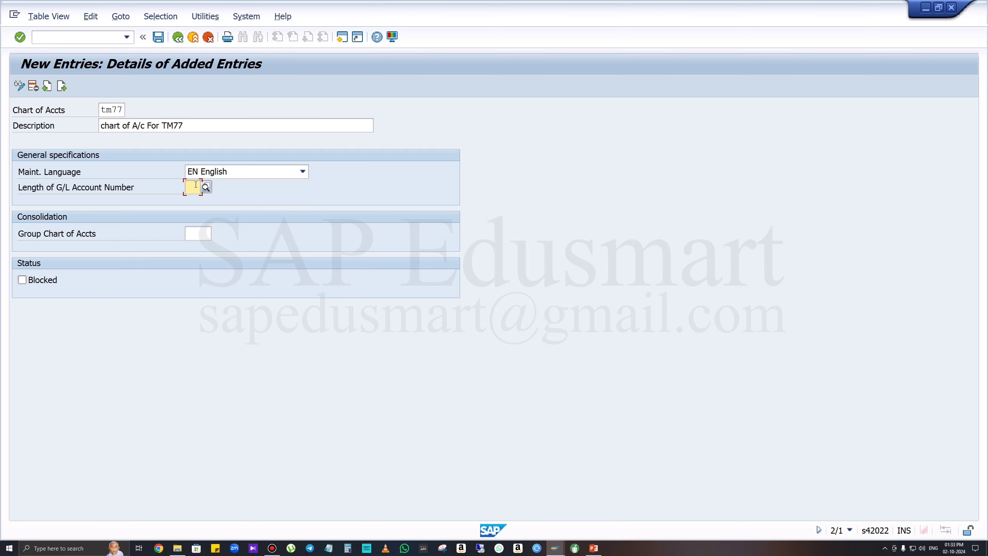
# - Open transaction FS00 in a new session and examine the account number format under the current asset group
pyautogui.click(341, 39)
pyautogui.write('f')
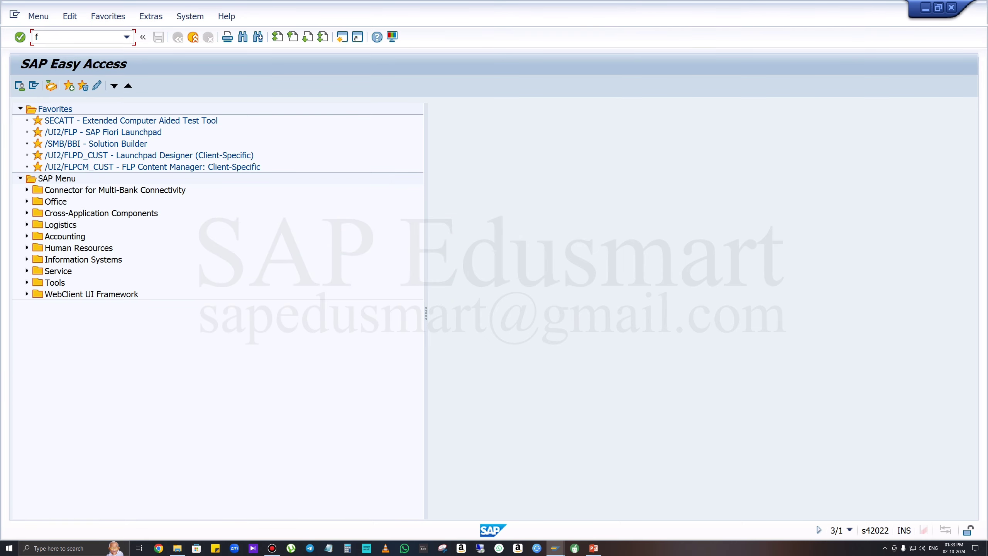
pyautogui.write('s00')
pyautogui.press('Return')
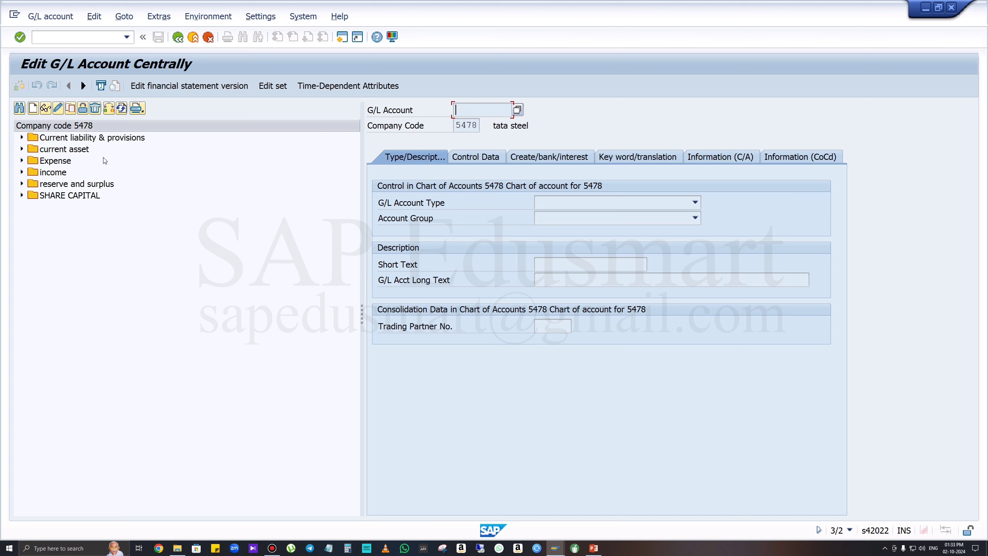
pyautogui.click(22, 150)
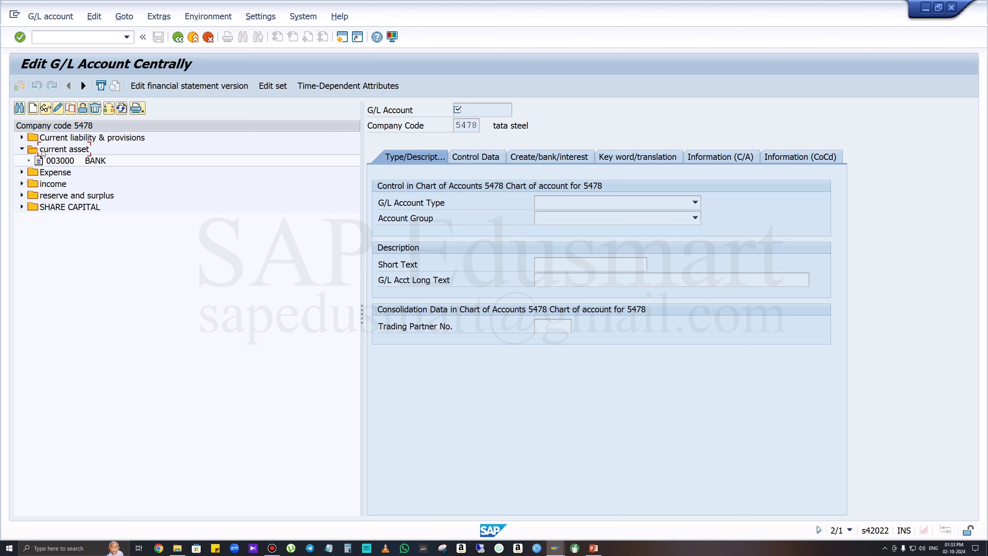
pyautogui.click(59, 161)
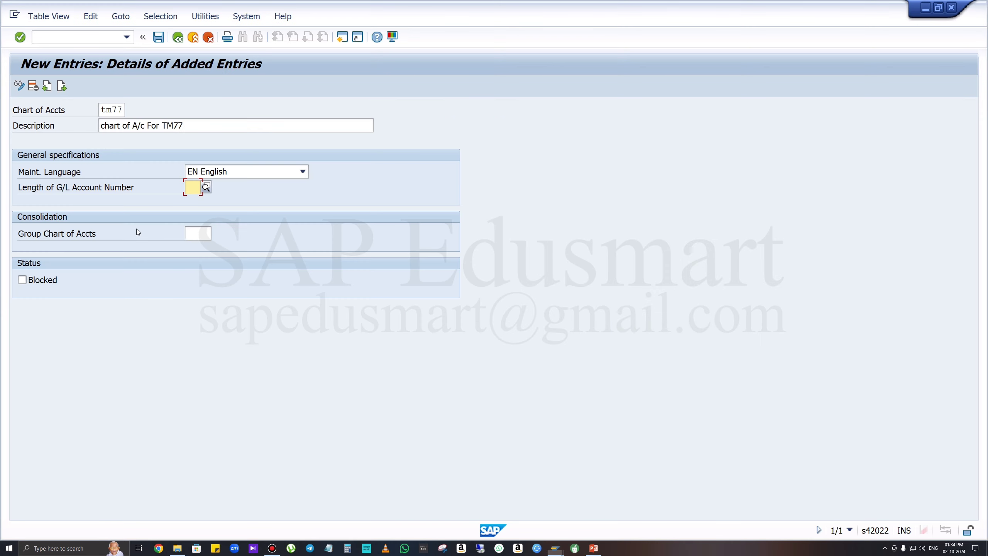
# - Set the length of the G/L account number to 06 in the tm77 entry
pyautogui.press('BackSpace')
pyautogui.write('06')
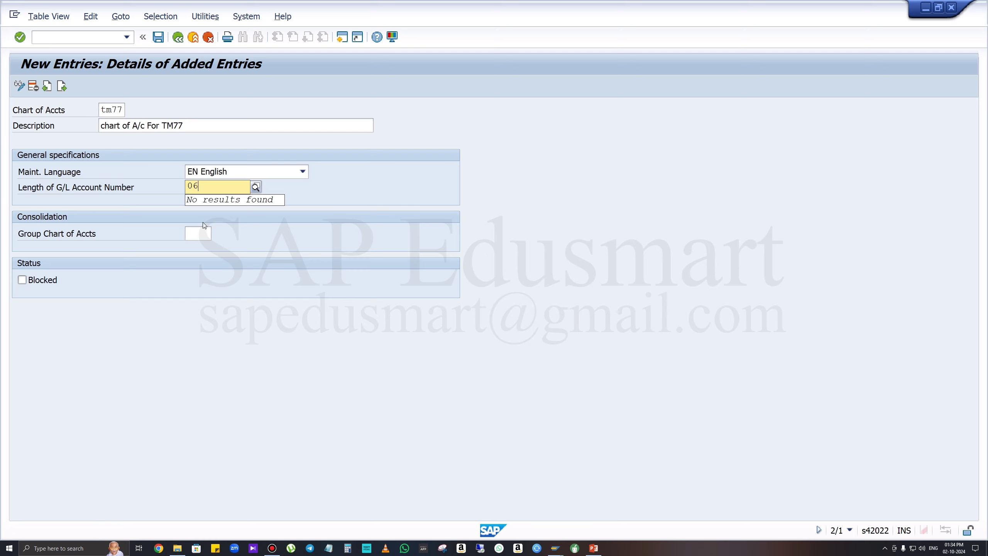
pyautogui.press('Return')
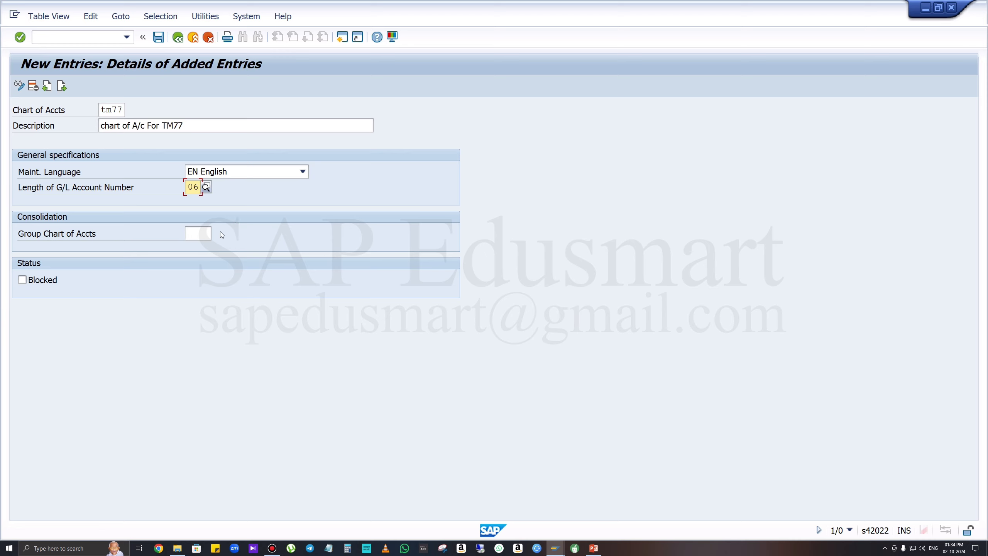
# - View the list of available group charts of accounts and close it without choosing one
pyautogui.click(209, 233)
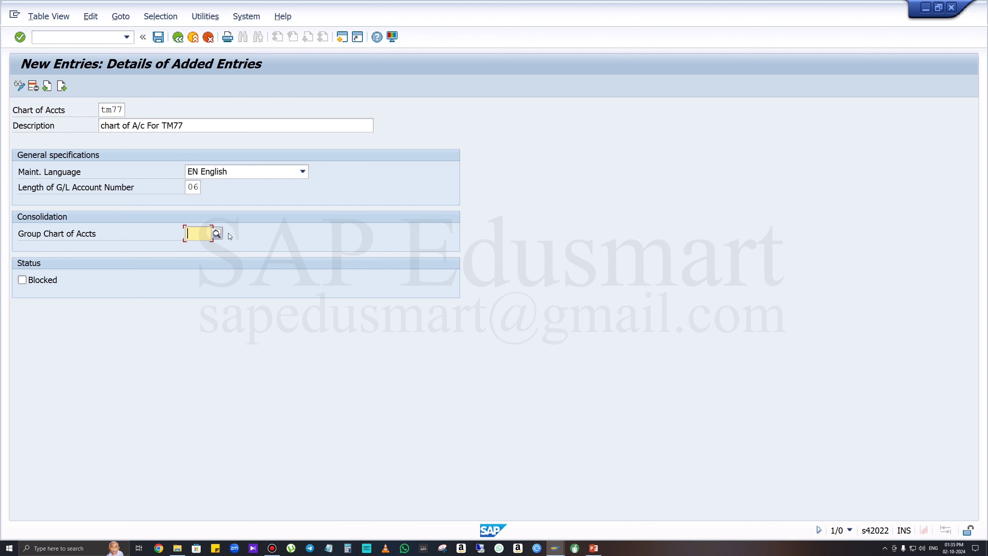
pyautogui.click(217, 234)
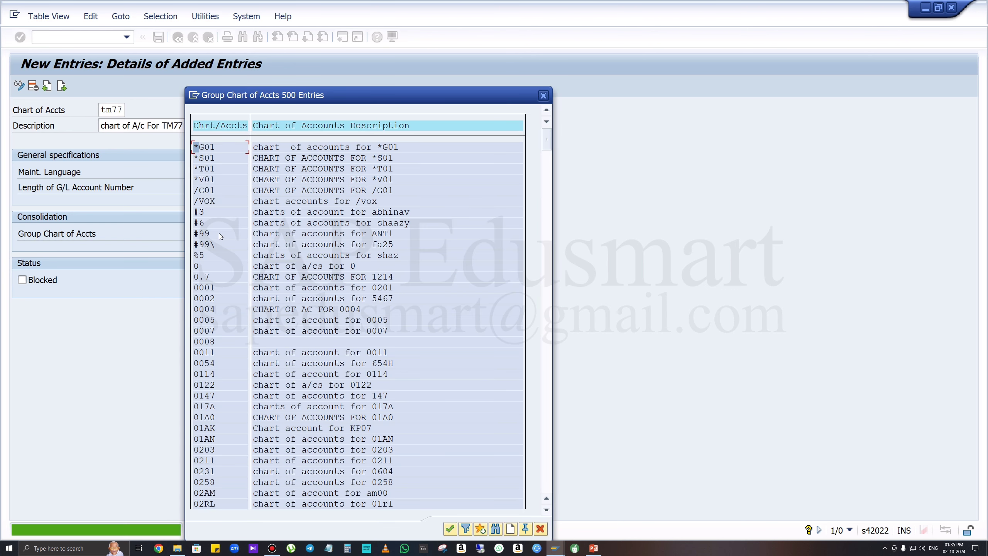
pyautogui.click(544, 95)
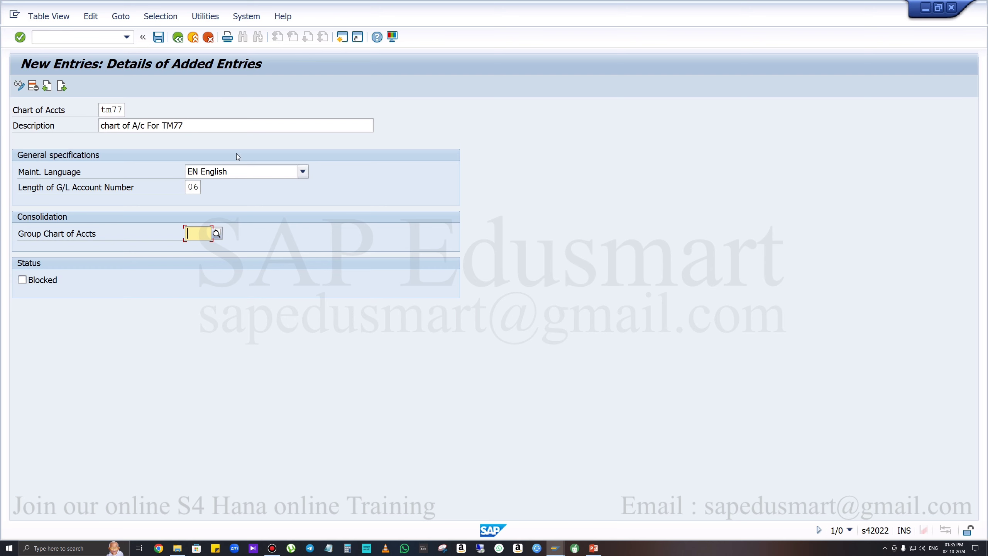
# - Save the entry in a new customizing request described as "SAP FI General Ledger - TM77" and return to the IMG structure
pyautogui.click(158, 37)
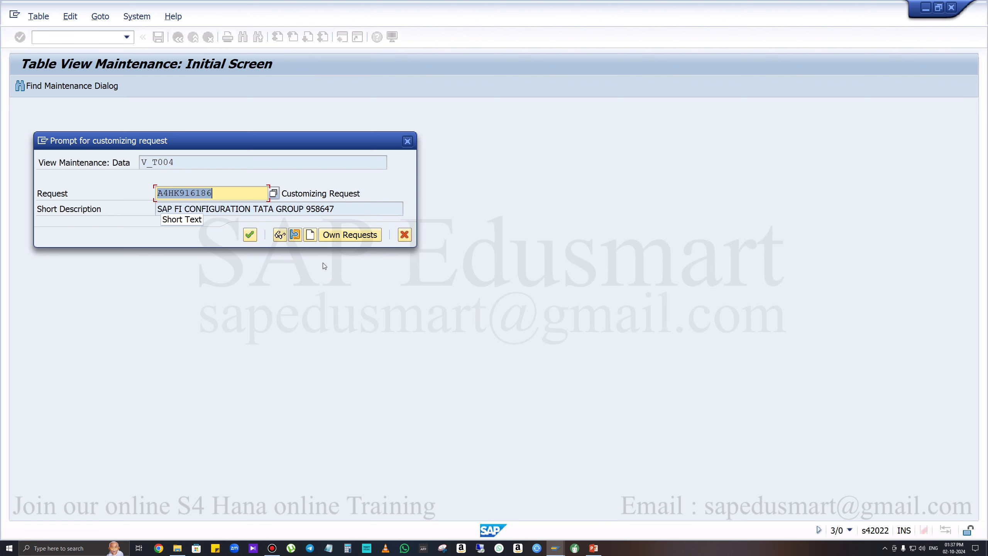
pyautogui.click(311, 235)
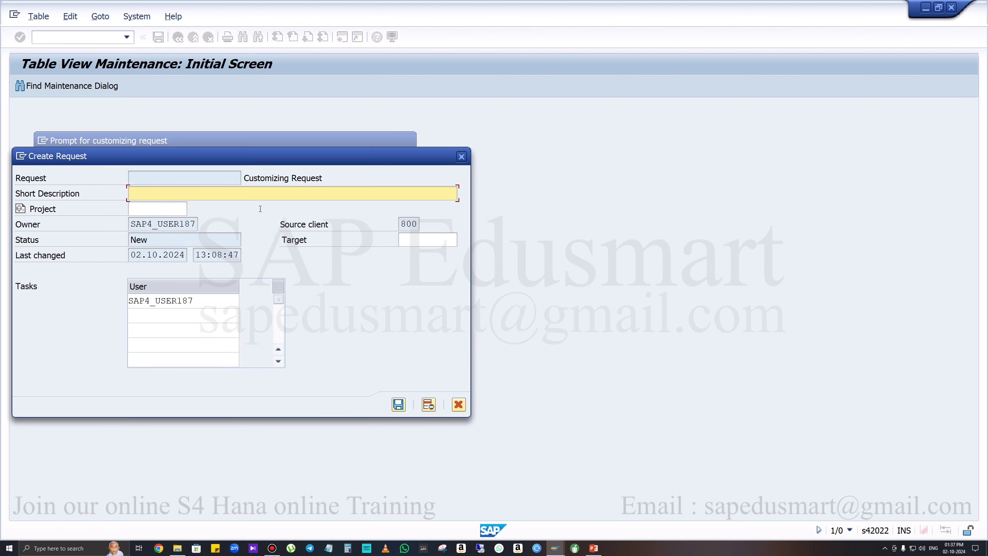
pyautogui.write('SAP FI General Ledger - TM77')
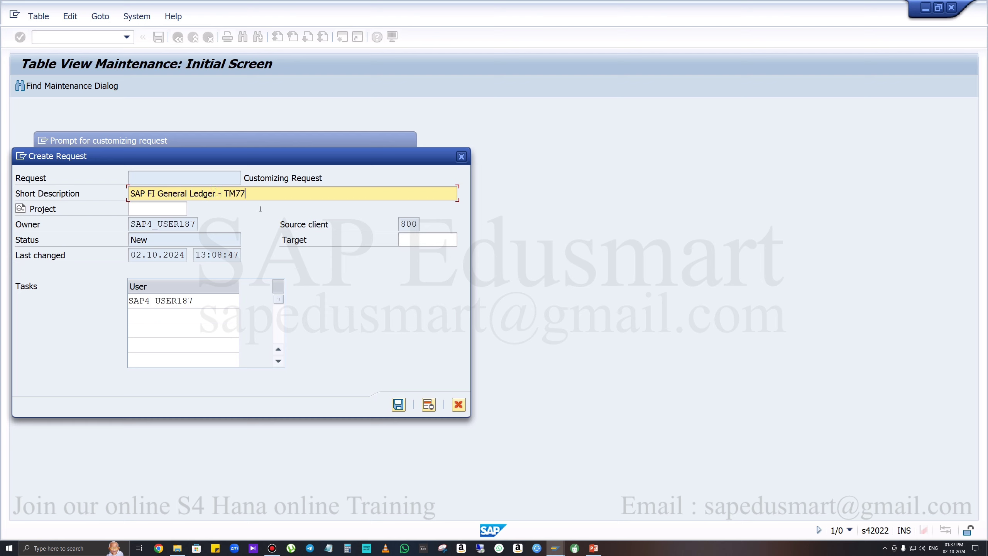
pyautogui.click(400, 404)
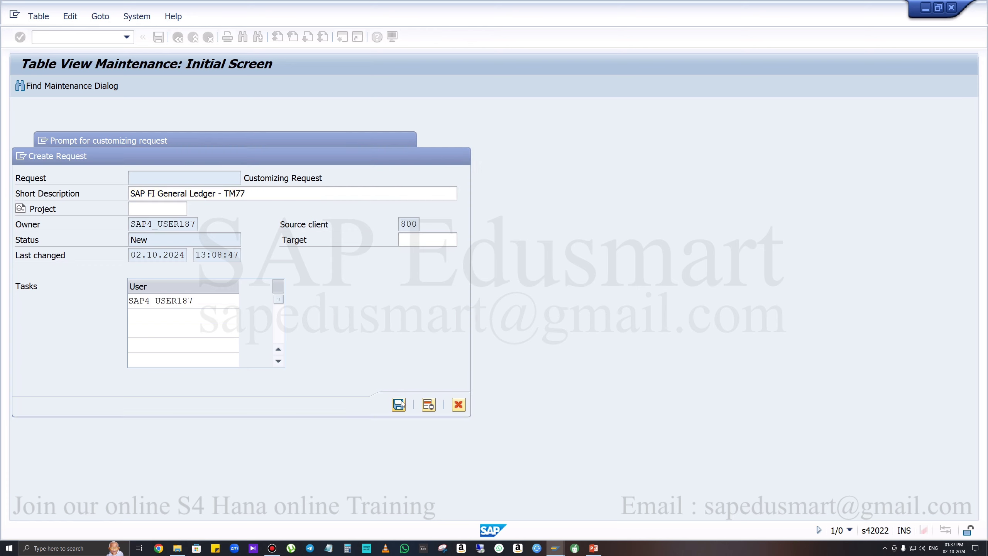
pyautogui.click(250, 239)
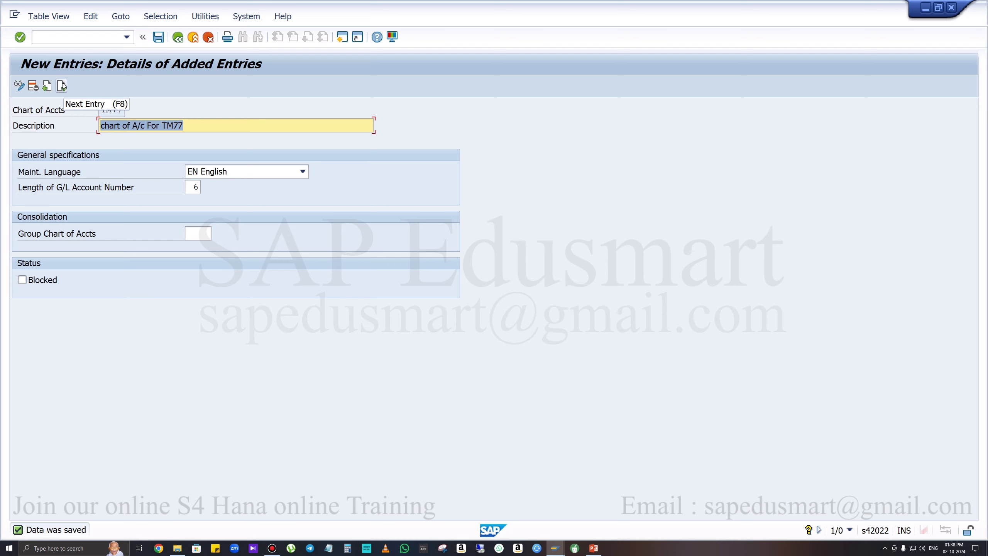
pyautogui.click(180, 37)
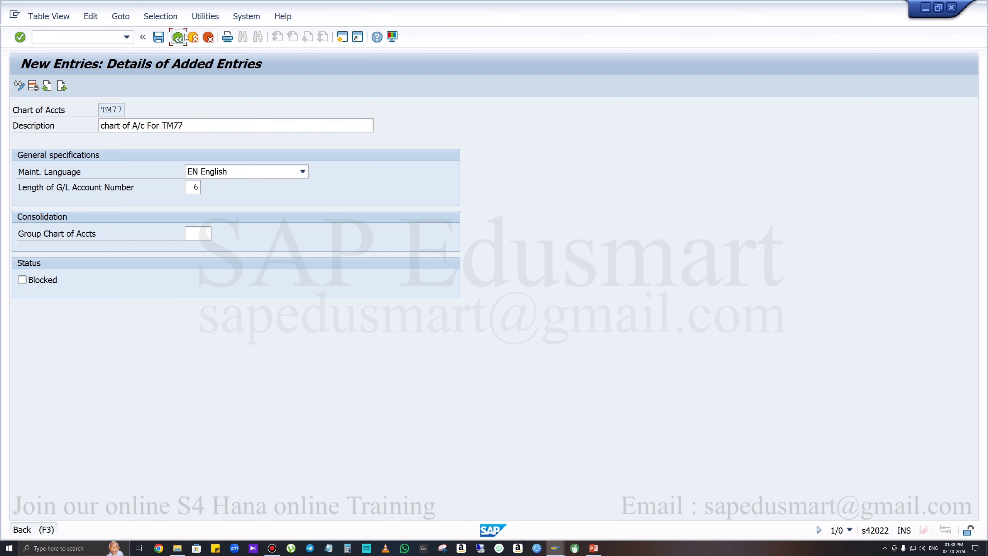
pyautogui.click(185, 36)
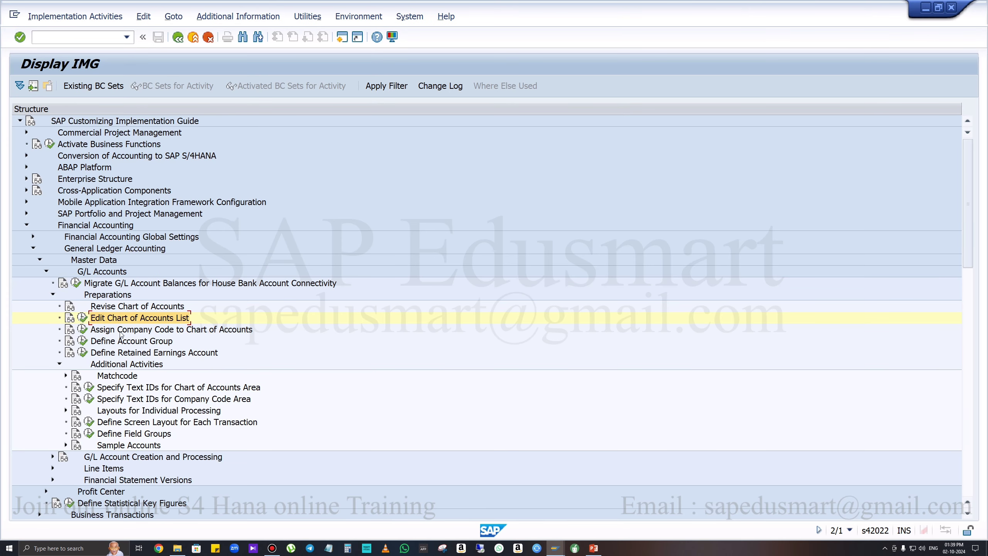
# - Select the Assign Company Code to Chart of Accounts activity in the G/L account preparations
pyautogui.click(165, 333)
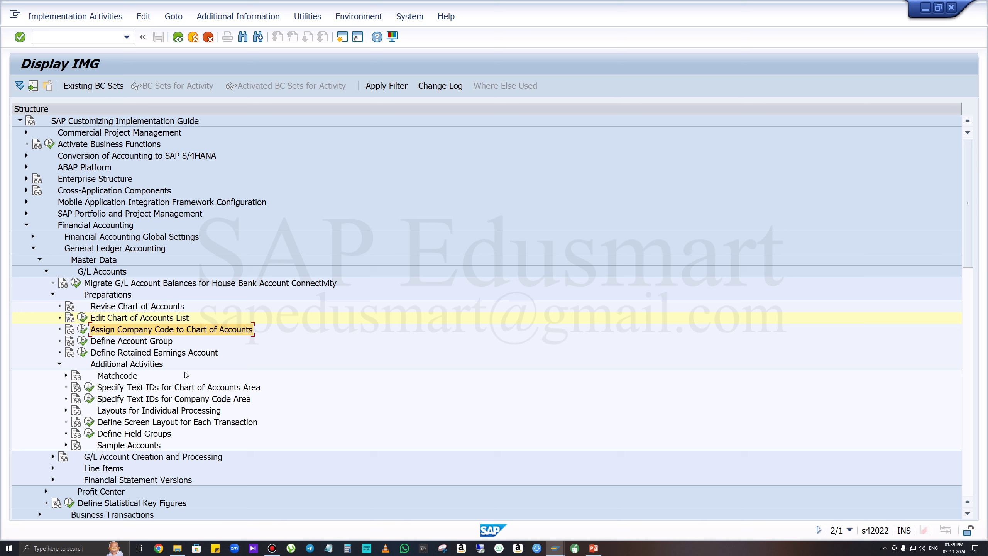
pyautogui.click(133, 341)
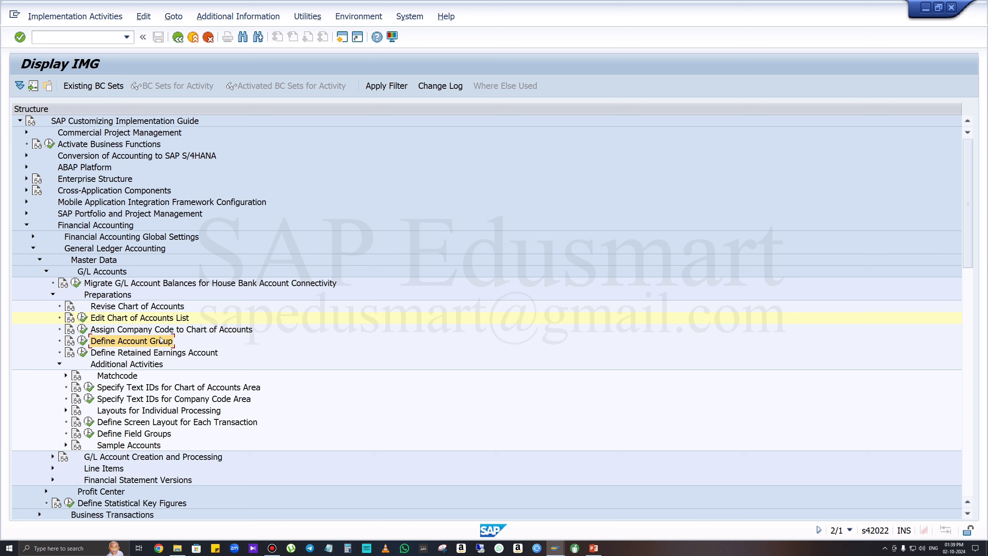
pyautogui.click(232, 330)
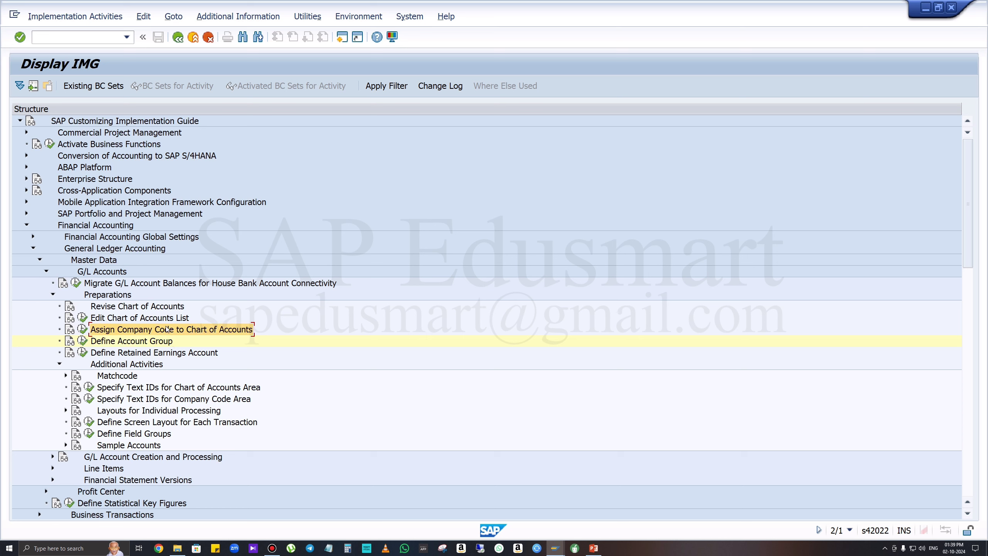